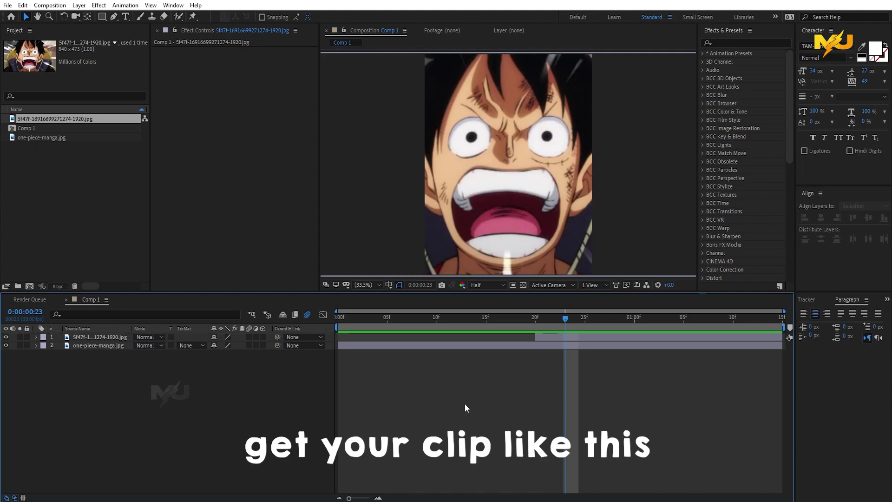
Step: Pre-compose the manga image layer as precomp 1 and the other Luffy image as precomp 2
{"action": "left_click", "coordinate": [99, 345]}
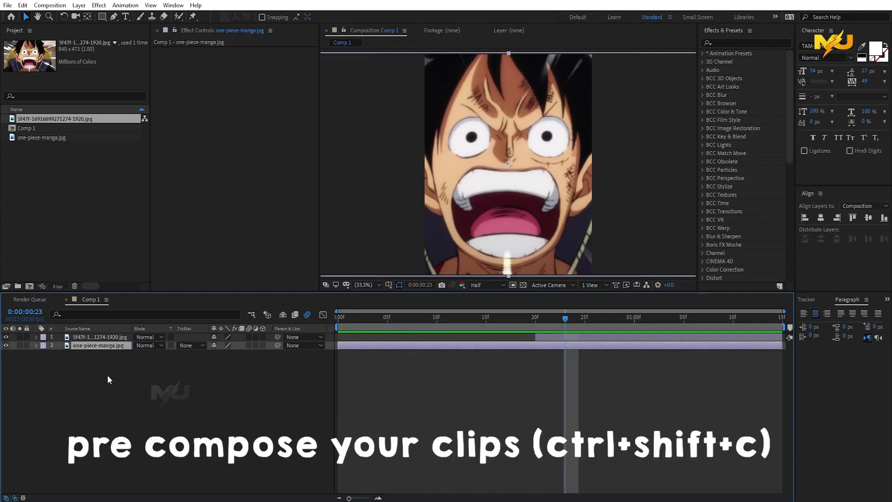
{"action": "key", "text": "ctrl+shift+c"}
{"action": "left_click", "coordinate": [468, 316]}
{"action": "left_click", "coordinate": [105, 336]}
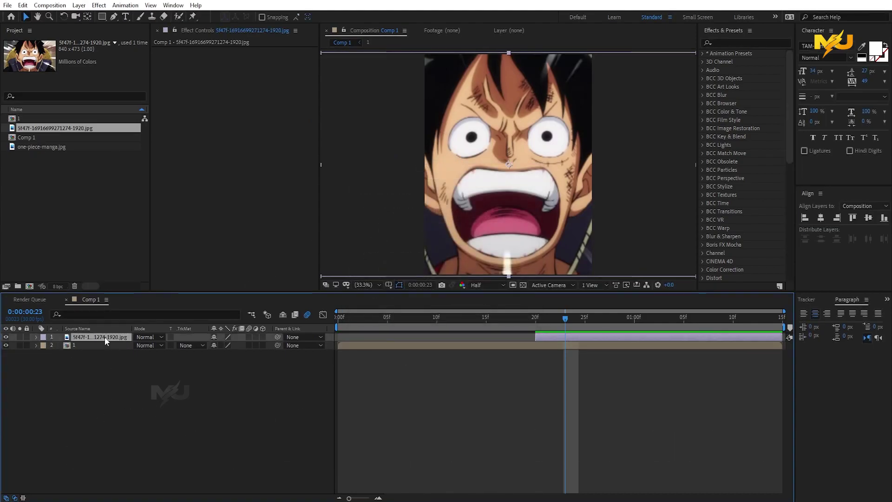
{"action": "key", "text": "ctrl+shift+c"}
{"action": "left_click", "coordinate": [464, 314]}
{"action": "left_click_drag", "start_coordinate": [559, 321], "coordinate": [338, 322]}
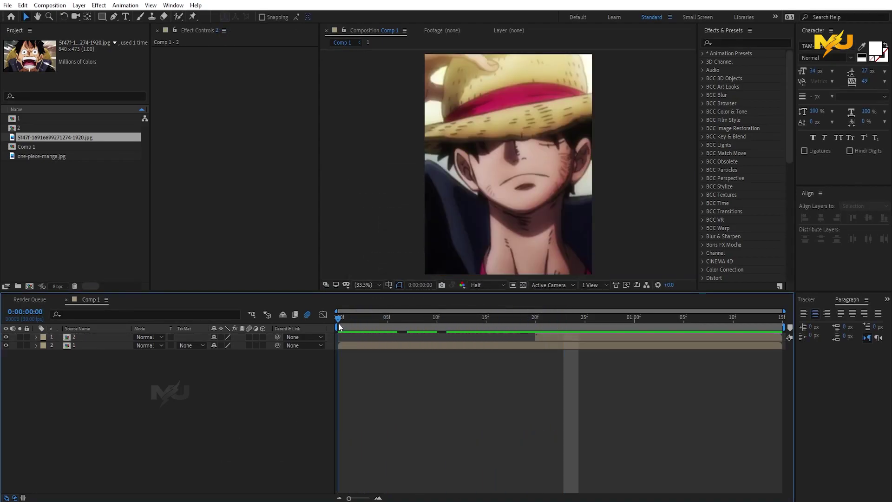
Step: Keyframe precomp 1's Scale from 387% at frame 0 to 100% at frame 15, with Easy Ease on both keyframes
{"action": "left_click", "coordinate": [367, 345]}
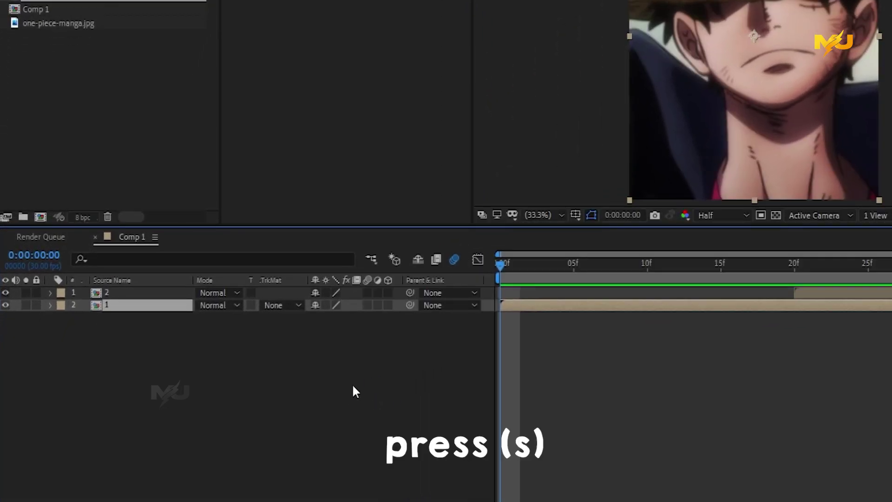
{"action": "key", "text": "s"}
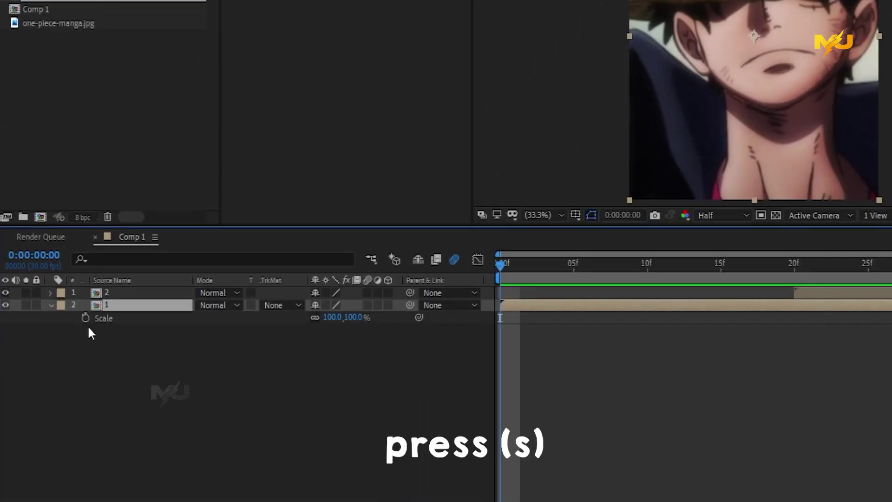
{"action": "left_click", "coordinate": [85, 318]}
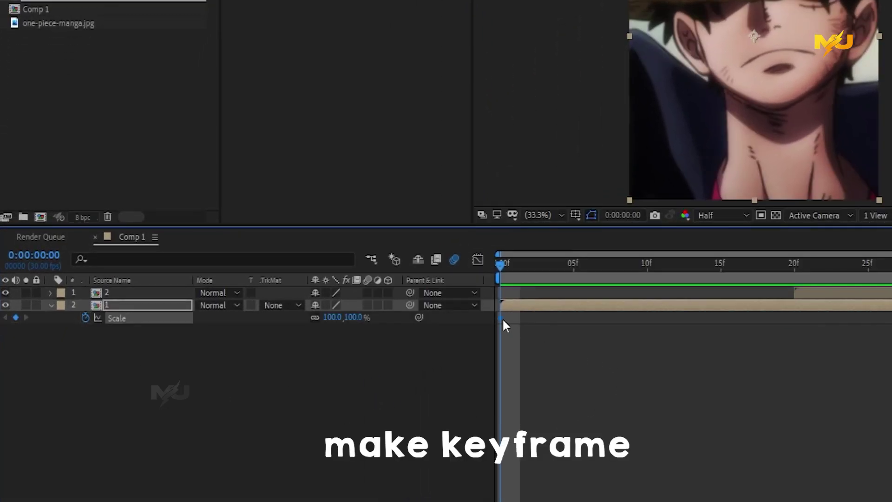
{"action": "left_click_drag", "start_coordinate": [501, 317], "coordinate": [721, 319]}
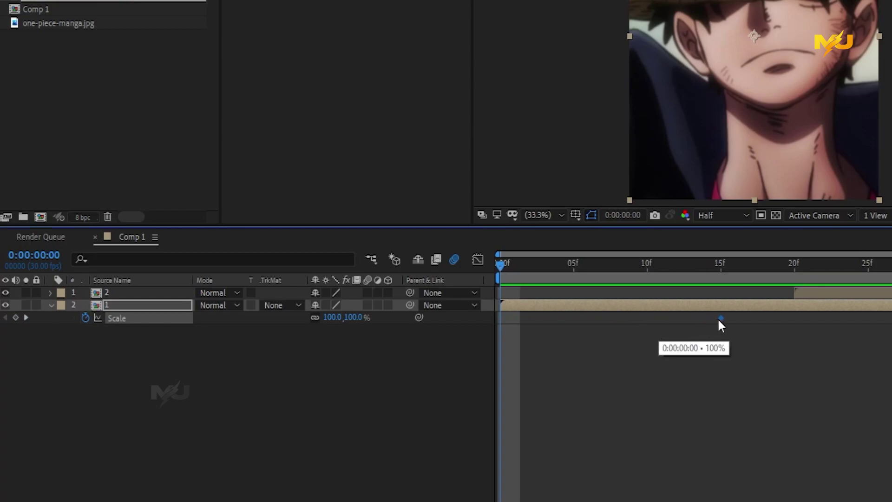
{"action": "left_click_drag", "start_coordinate": [340, 321], "coordinate": [512, 321]}
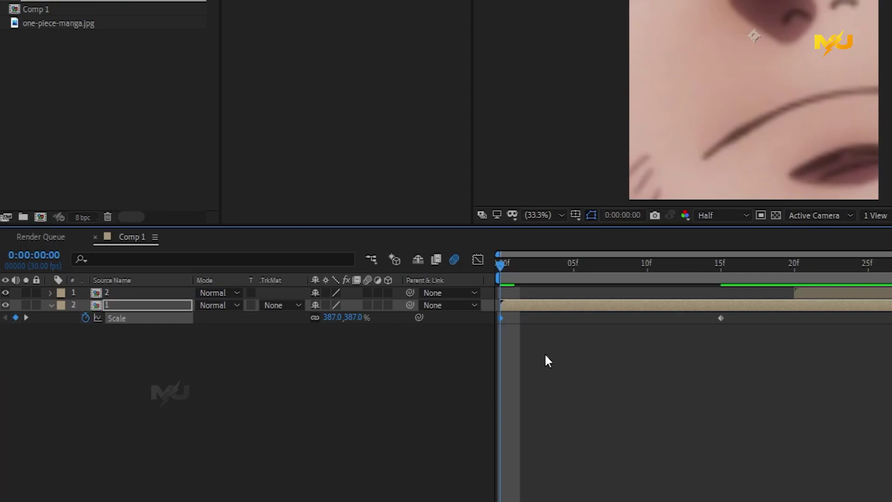
{"action": "left_click", "coordinate": [590, 359]}
{"action": "left_click_drag", "start_coordinate": [757, 374], "coordinate": [494, 308]}
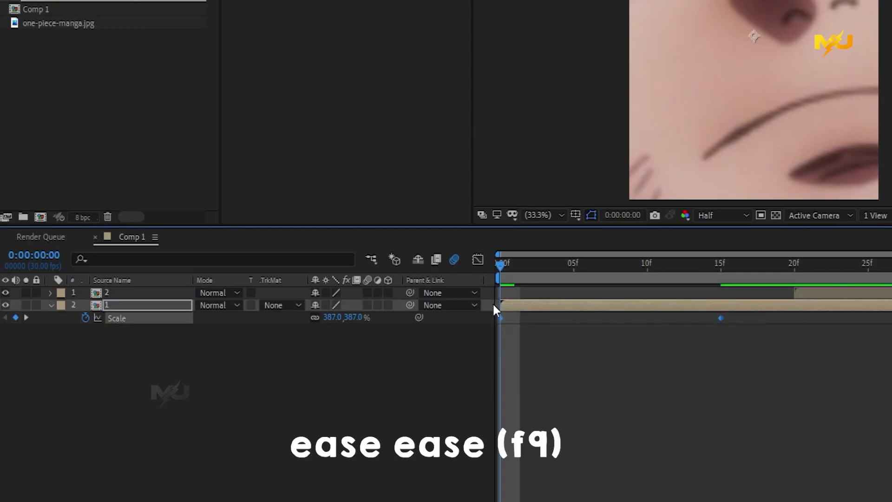
{"action": "key", "text": "F9"}
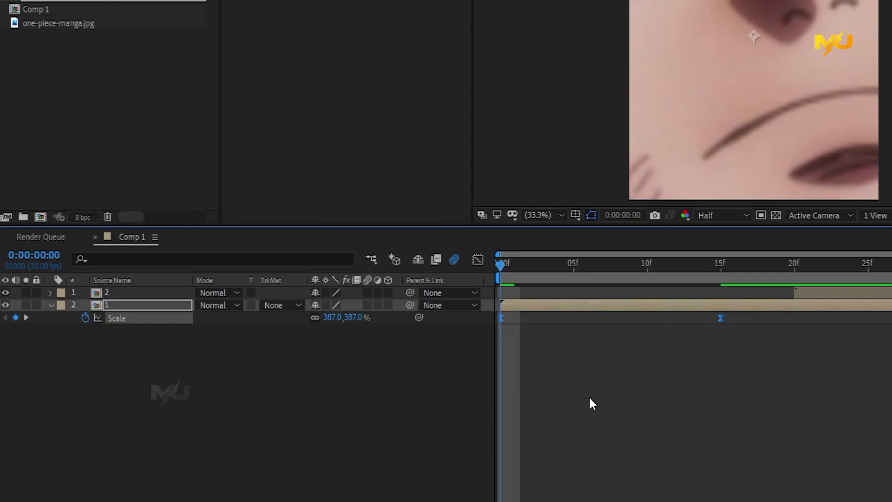
{"action": "left_click", "coordinate": [590, 399]}
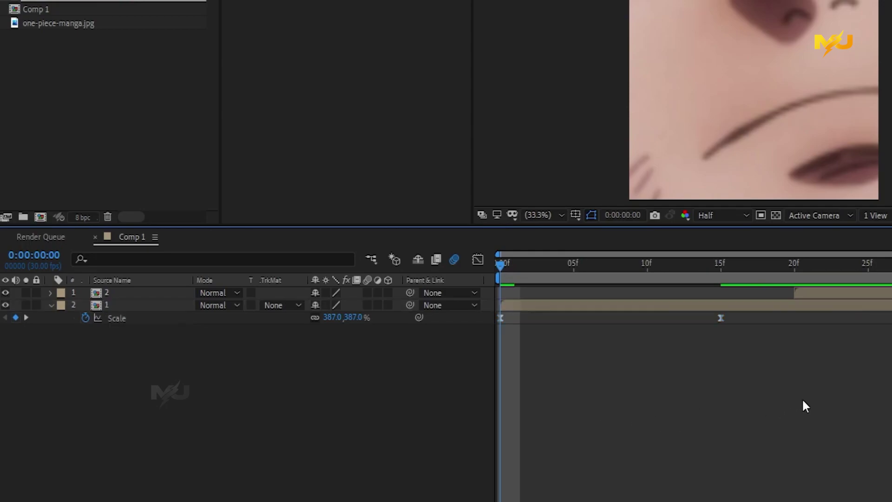
{"action": "left_click_drag", "start_coordinate": [807, 398], "coordinate": [481, 311]}
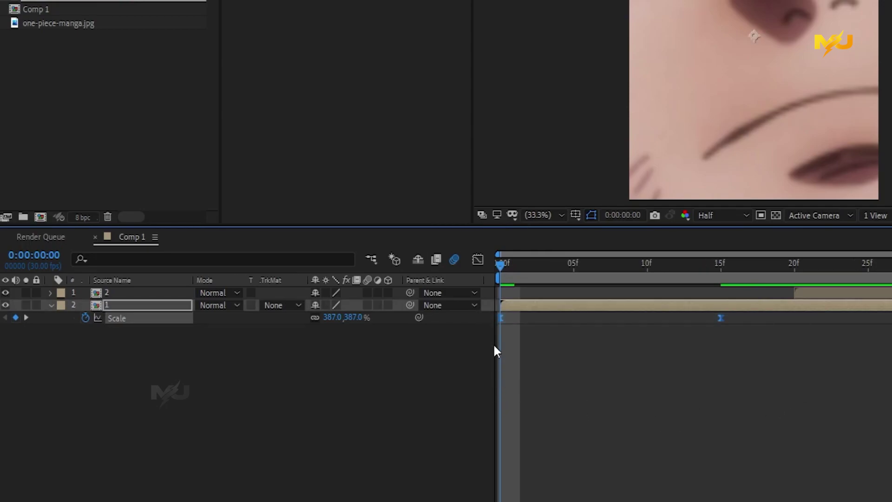
Step: Reshape the Scale speed graph so the zoom starts very fast and settles slowly
{"action": "left_click", "coordinate": [479, 259]}
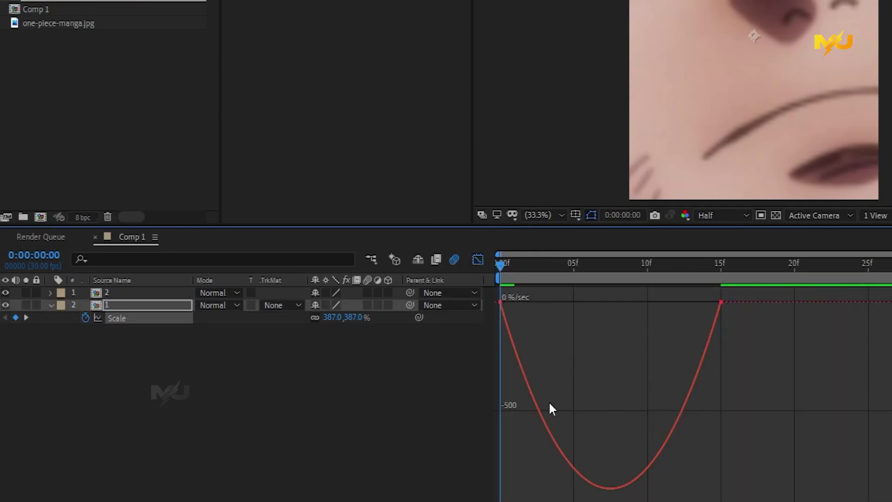
{"action": "right_click", "coordinate": [588, 334]}
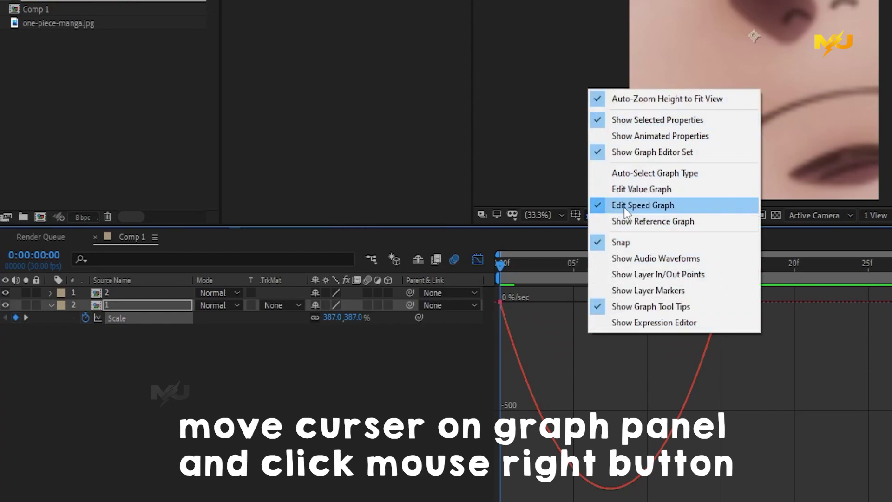
{"action": "left_click", "coordinate": [598, 436]}
{"action": "mouse_move", "coordinate": [788, 367]}
{"action": "left_mouse_down"}
{"action": "mouse_move", "coordinate": [707, 286]}
{"action": "mouse_move", "coordinate": [706, 297]}
{"action": "mouse_move", "coordinate": [511, 303]}
{"action": "left_mouse_up"}
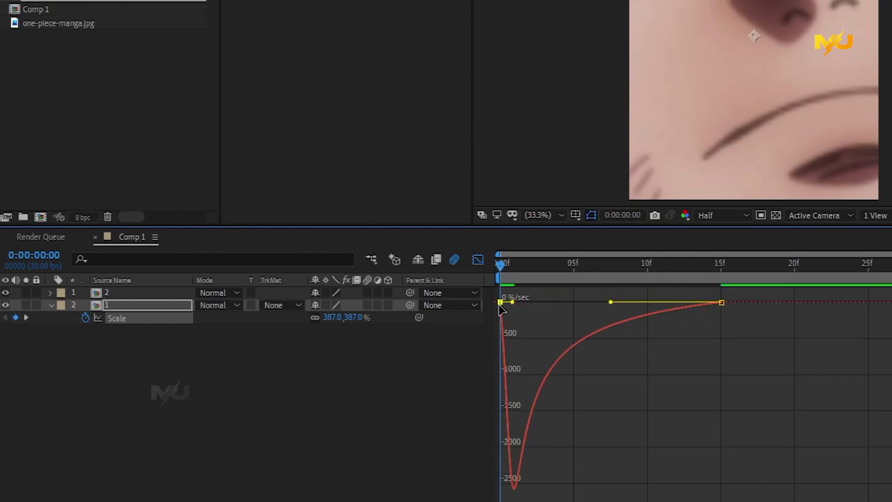
Step: Turn on motion blur for both precomp layers
{"action": "left_click", "coordinate": [478, 259]}
{"action": "left_click", "coordinate": [461, 401]}
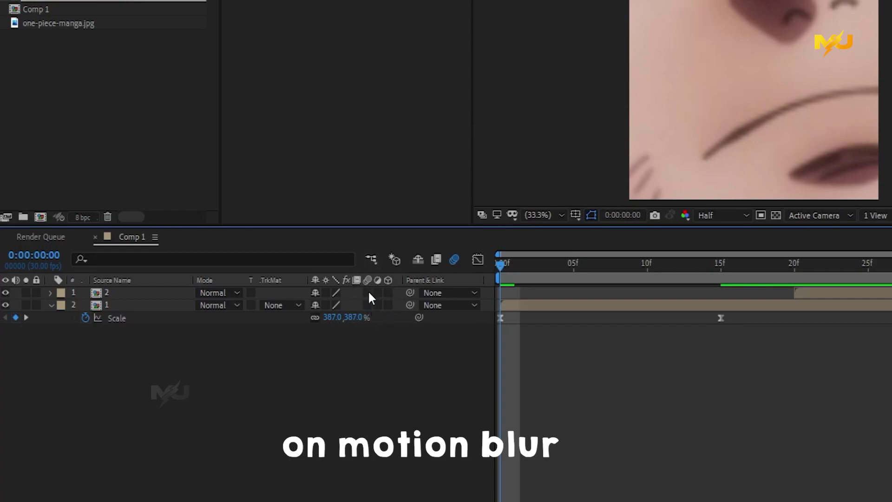
{"action": "left_click_drag", "start_coordinate": [367, 293], "coordinate": [367, 305]}
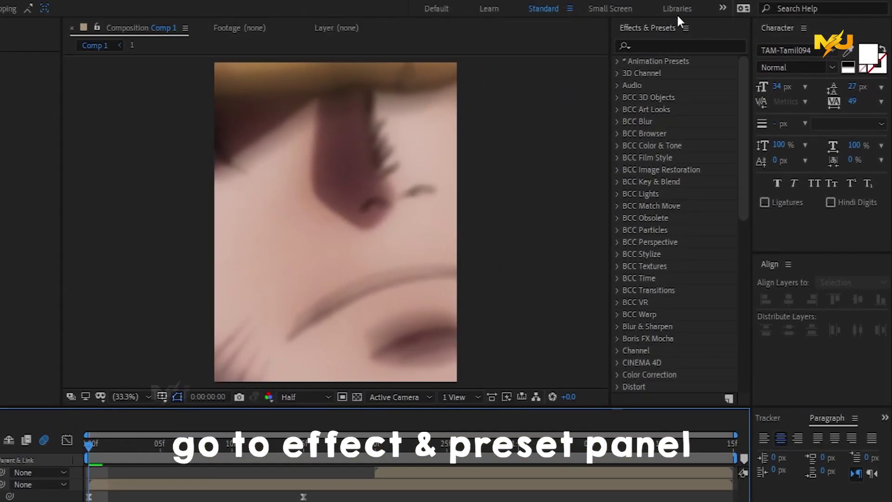
Step: Apply Color Correction > Exposure to precomp 1 and raise Exposure to 4.30
{"action": "left_click", "coordinate": [655, 42]}
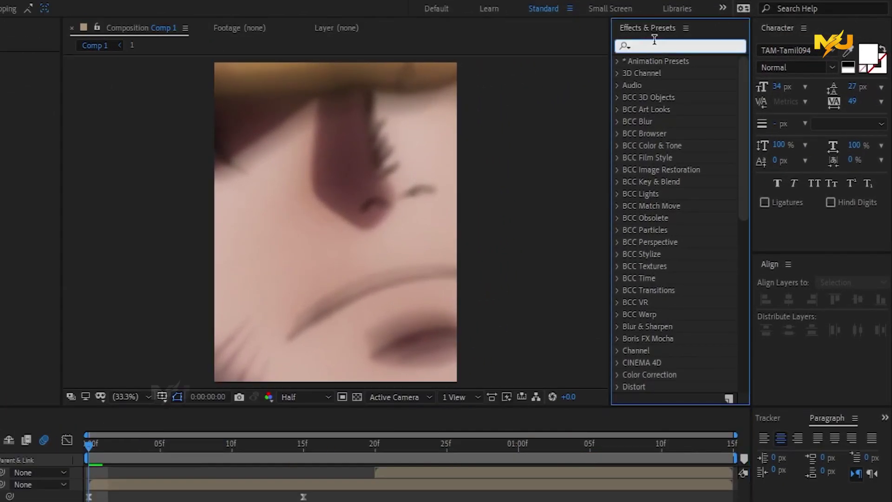
{"action": "type", "text": "expos"}
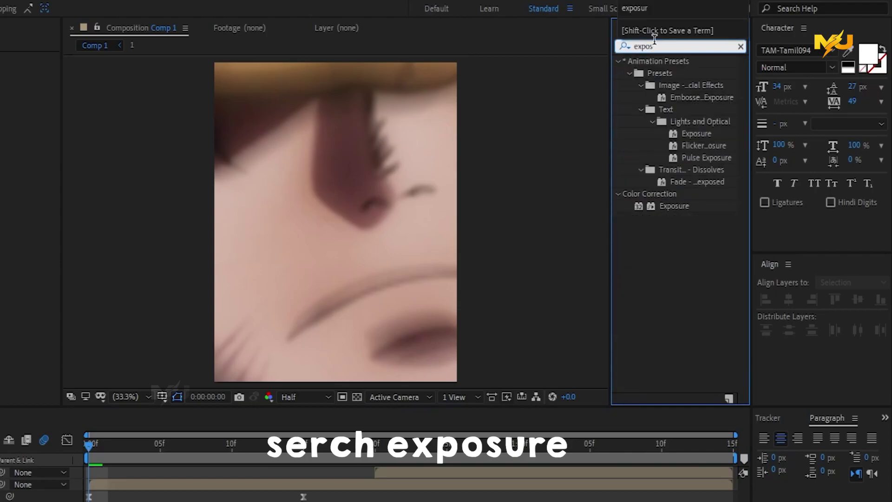
{"action": "left_click", "coordinate": [676, 311]}
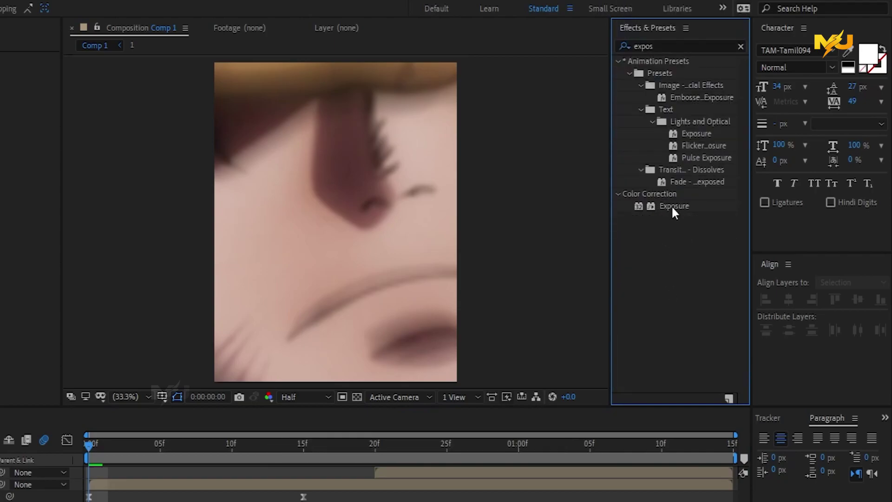
{"action": "left_click_drag", "start_coordinate": [668, 204], "coordinate": [155, 485]}
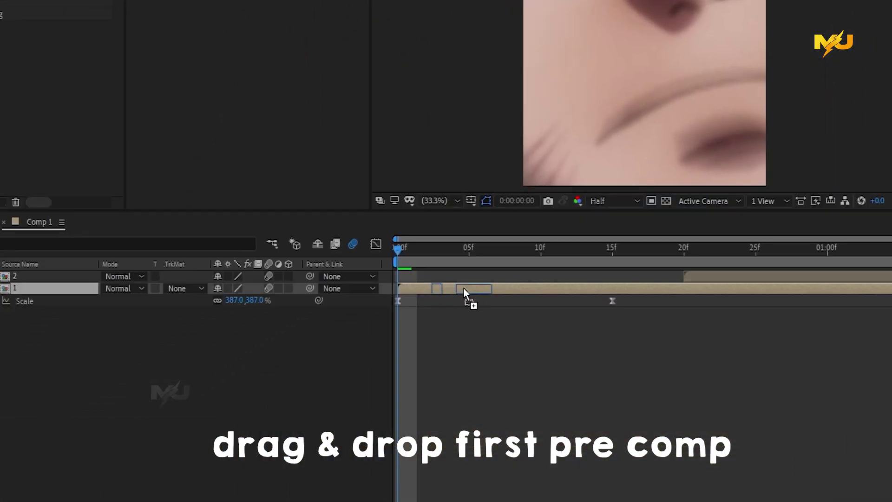
{"action": "left_click_drag", "start_coordinate": [464, 288], "coordinate": [462, 289]}
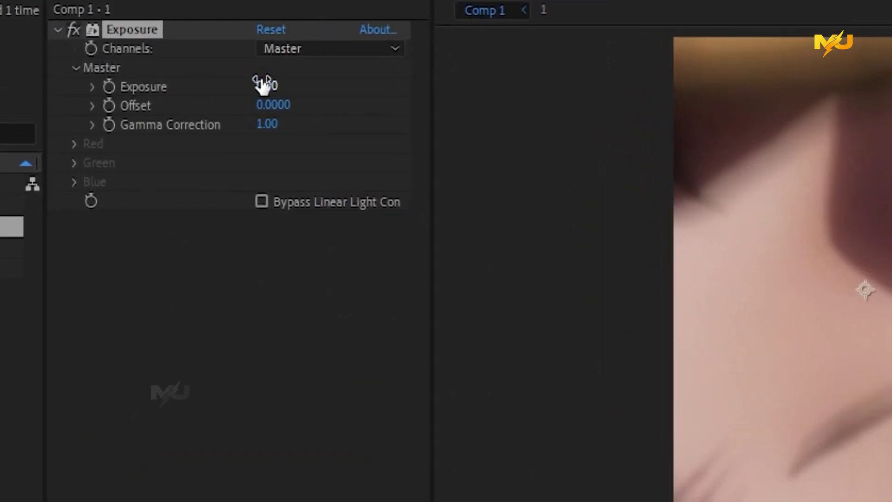
{"action": "left_click_drag", "start_coordinate": [230, 72], "coordinate": [266, 70]}
{"action": "left_click_drag", "start_coordinate": [328, 81], "coordinate": [720, 82]}
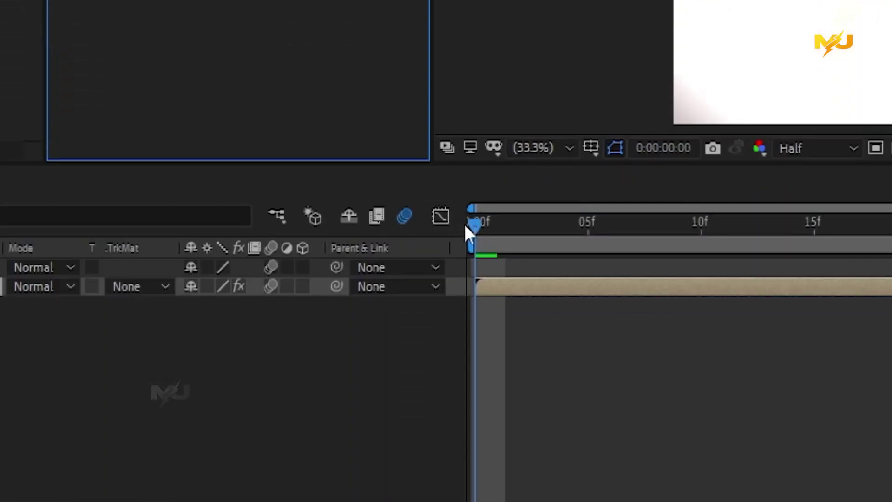
Step: Set precomp 1's Exposure back to 0 at frame 10
{"action": "mouse_move", "coordinate": [484, 222]}
{"action": "left_mouse_down"}
{"action": "mouse_move", "coordinate": [597, 242]}
{"action": "mouse_move", "coordinate": [704, 237]}
{"action": "left_mouse_up"}
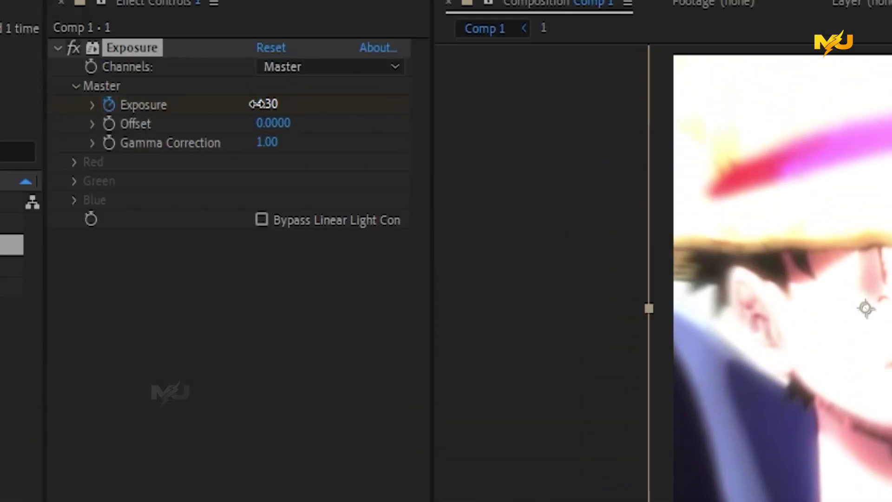
{"action": "left_click", "coordinate": [258, 104]}
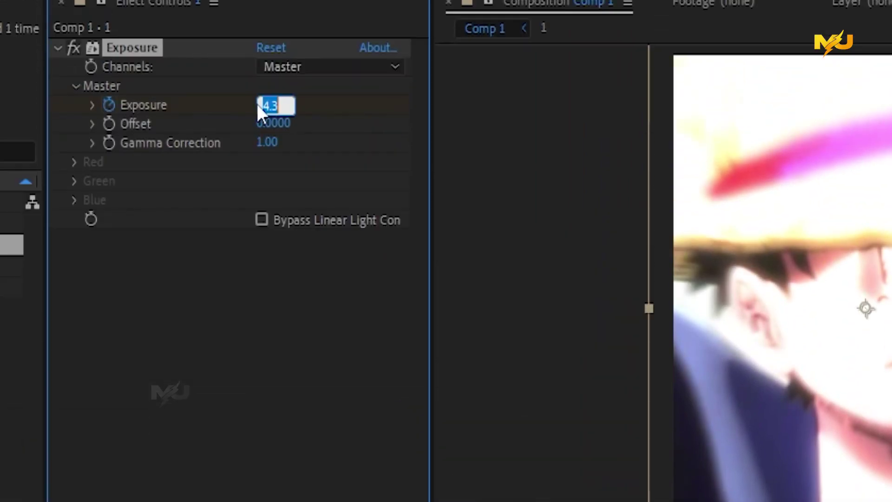
{"action": "type", "text": "0"}
{"action": "key", "text": "Return"}
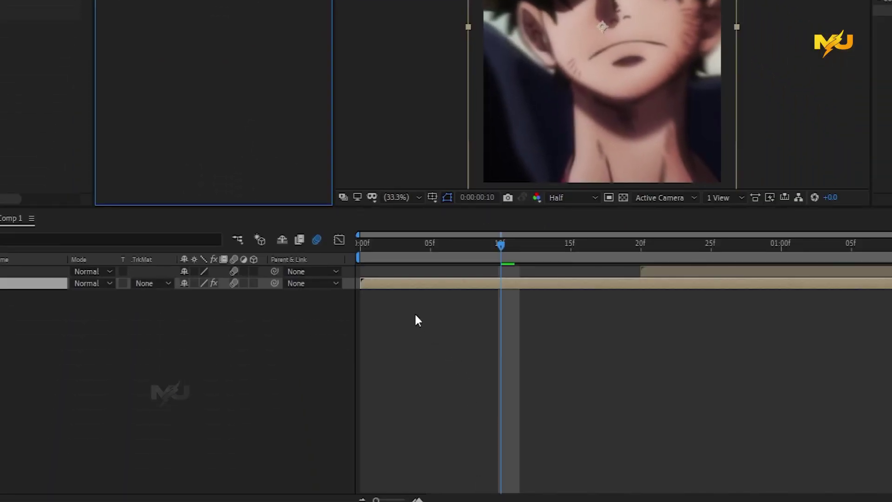
Step: Apply Easy Ease to both Exposure keyframes, from 4.30 down to 0
{"action": "left_click", "coordinate": [403, 284]}
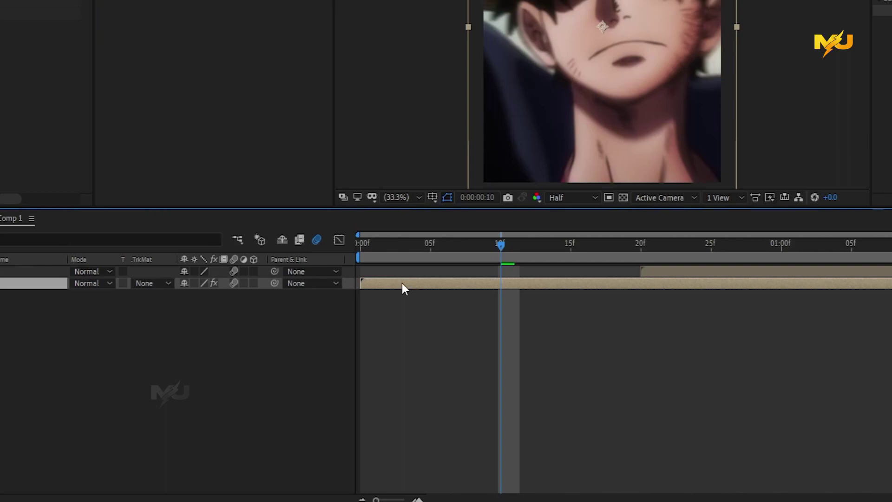
{"action": "key", "text": "u"}
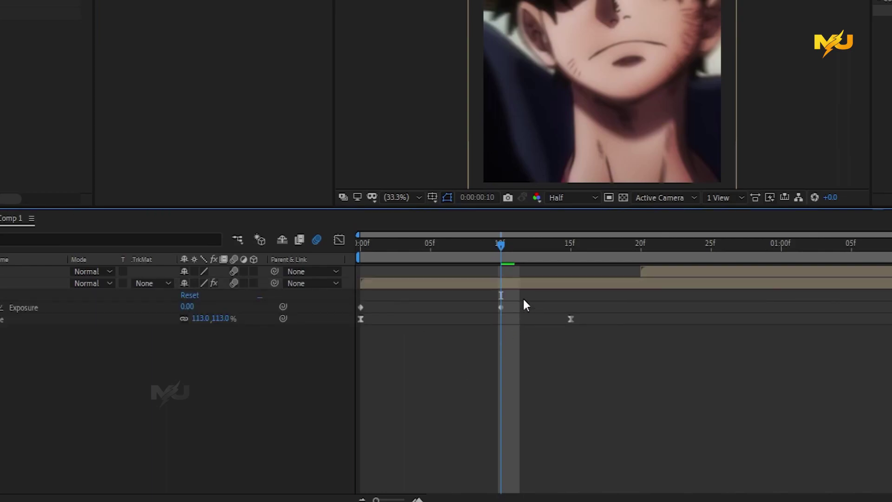
{"action": "left_click_drag", "start_coordinate": [524, 299], "coordinate": [350, 308]}
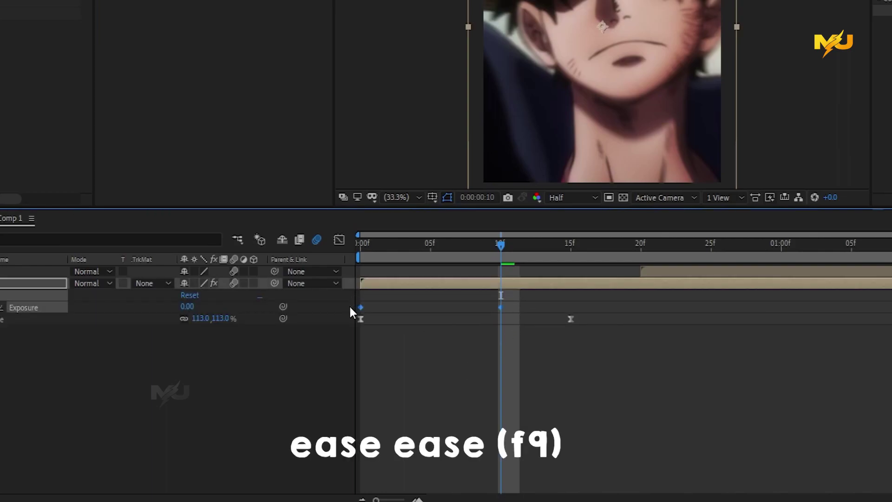
{"action": "key", "text": "F9"}
{"action": "left_click", "coordinate": [498, 384]}
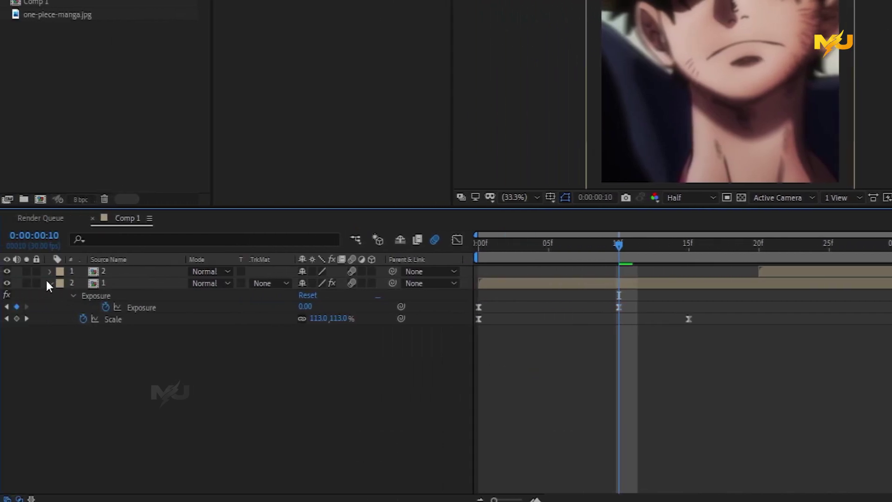
Step: Add Adjustment Layer 1 on top and trim it to span about frames 15 to 26
{"action": "left_click", "coordinate": [50, 283]}
{"action": "right_click", "coordinate": [369, 351]}
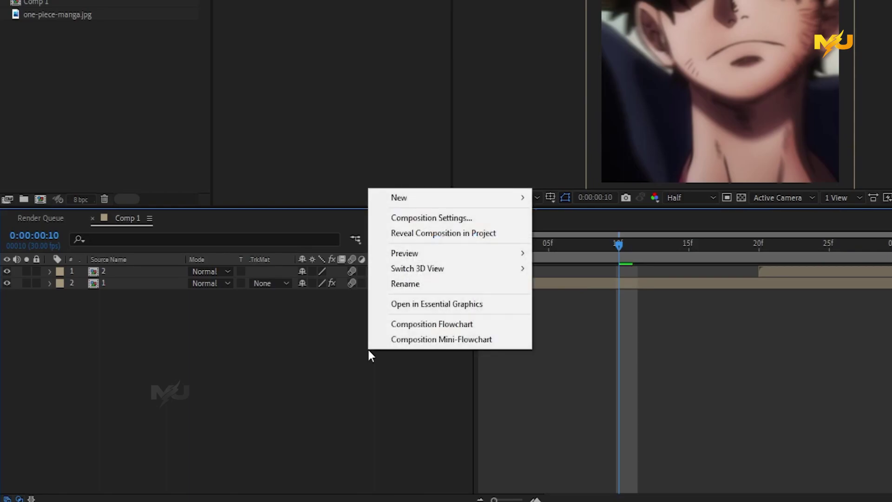
{"action": "mouse_move", "coordinate": [416, 201]}
{"action": "left_click", "coordinate": [554, 311]}
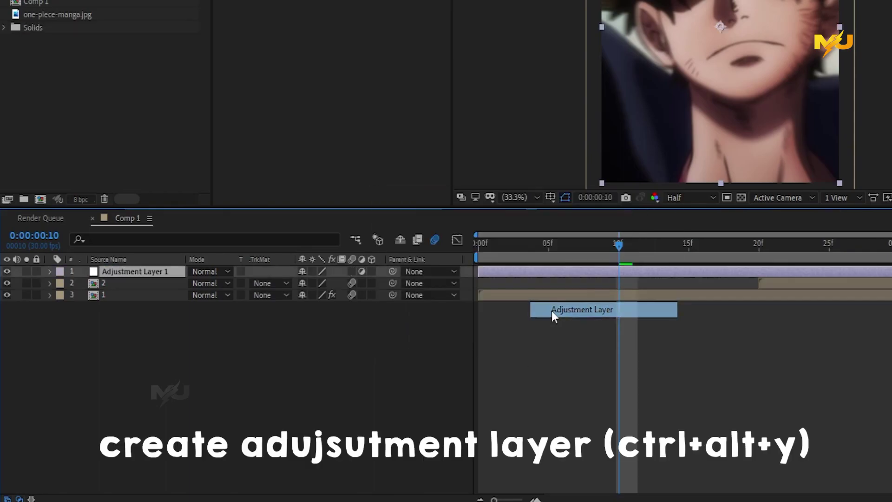
{"action": "left_click_drag", "start_coordinate": [227, 274], "coordinate": [443, 280]}
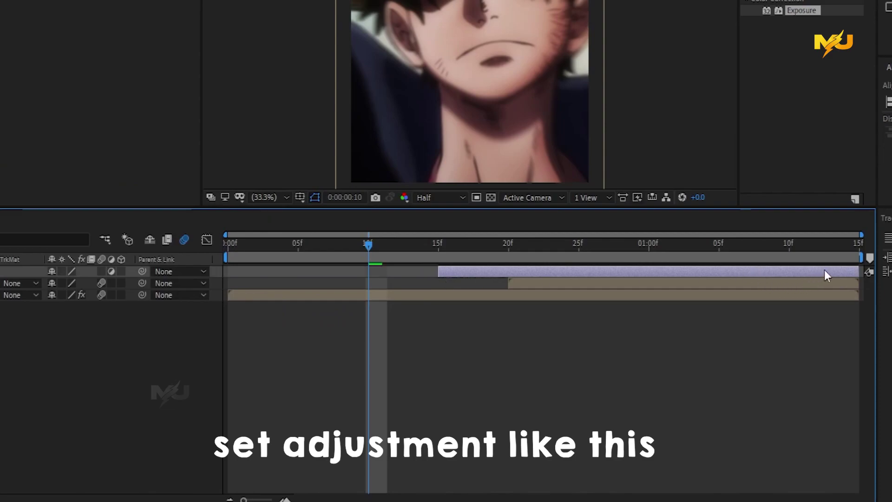
{"action": "left_click_drag", "start_coordinate": [835, 273], "coordinate": [596, 273]}
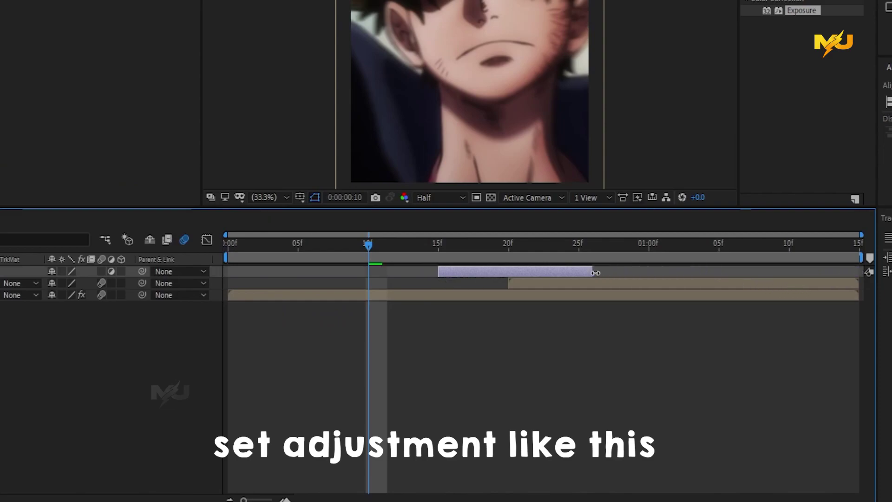
{"action": "left_click", "coordinate": [575, 368]}
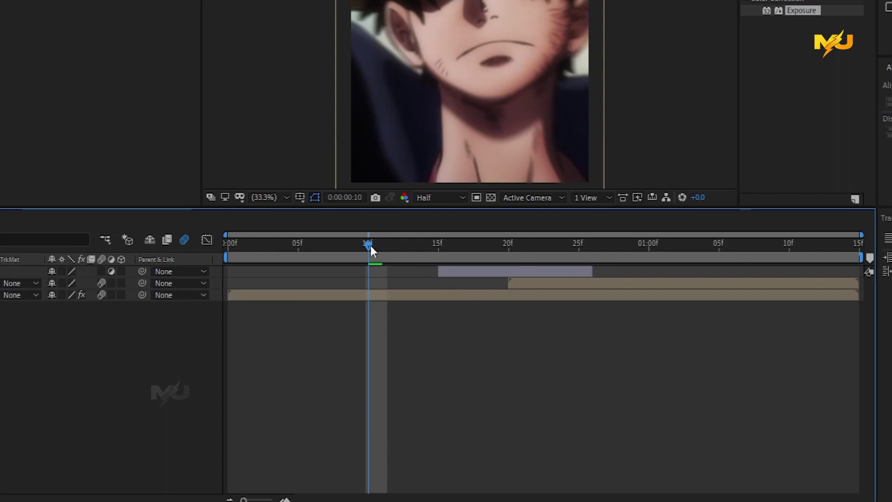
{"action": "left_click_drag", "start_coordinate": [370, 246], "coordinate": [509, 263]}
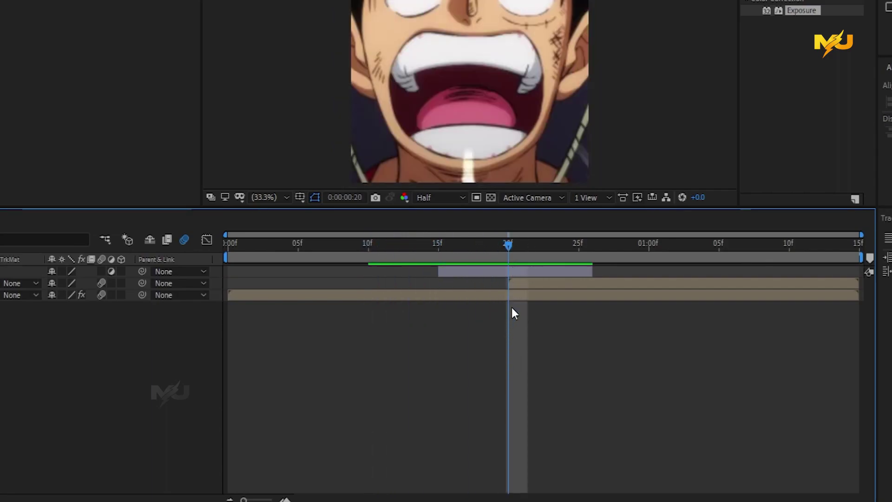
Step: Keyframe layer 2's Opacity to fade in, starting at 0% at frame 20
{"action": "left_click", "coordinate": [519, 284]}
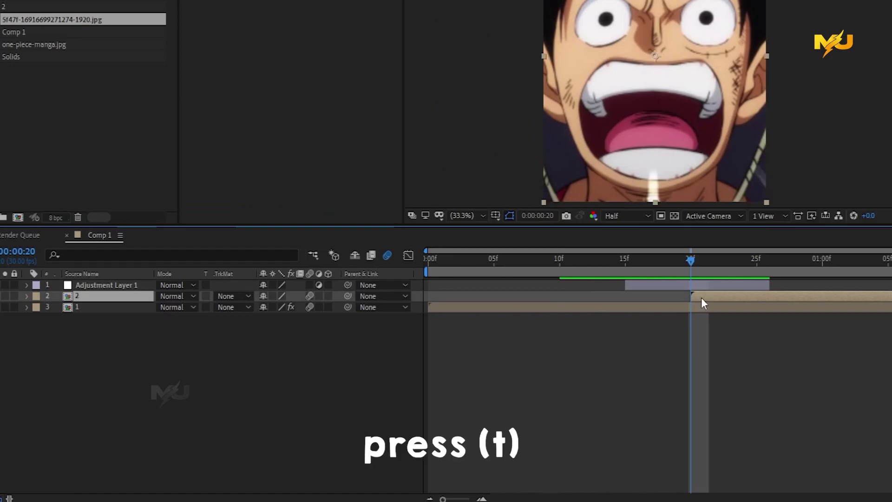
{"action": "key", "text": "t"}
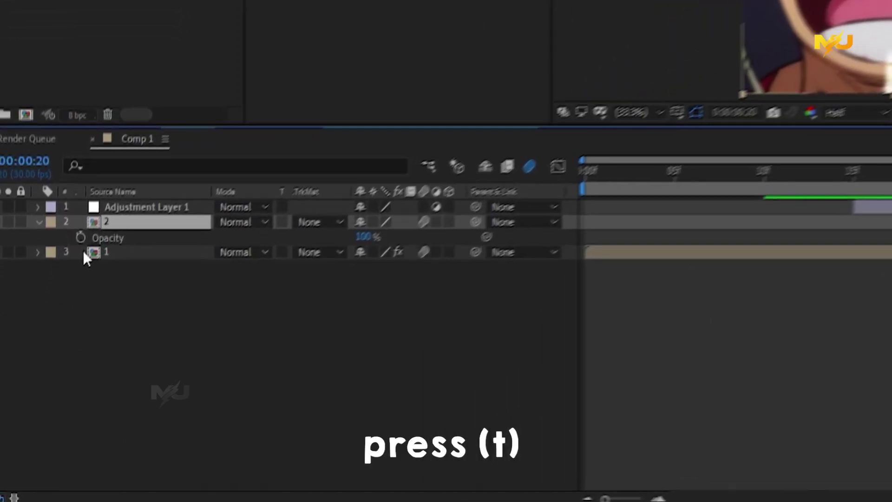
{"action": "left_click", "coordinate": [58, 308]}
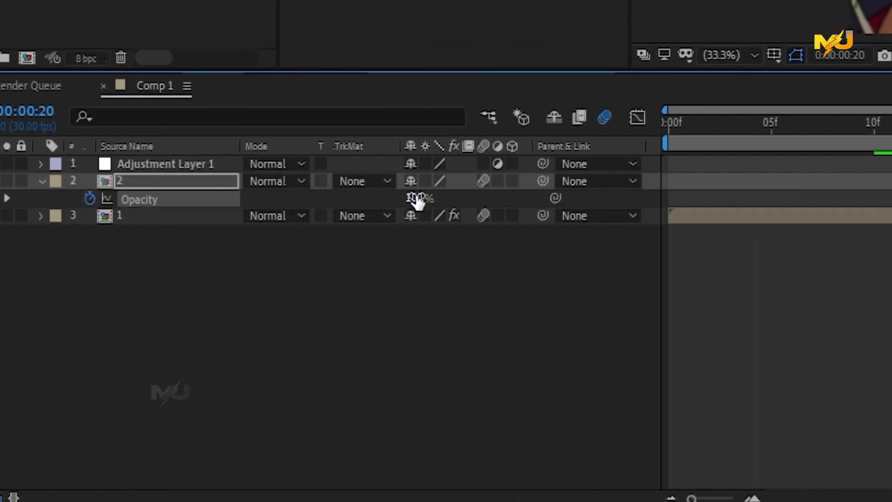
{"action": "left_click_drag", "start_coordinate": [418, 201], "coordinate": [371, 201]}
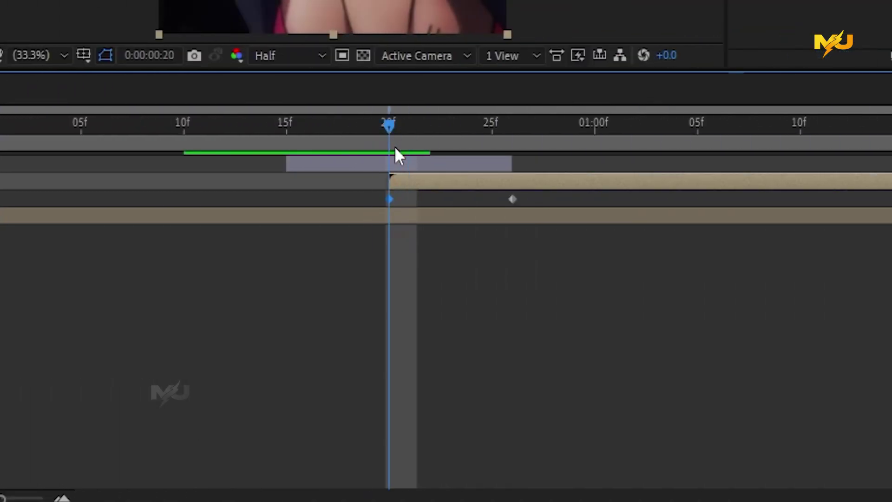
Step: Keyframe layer 1's Opacity from 100% at frame 20 to 0% at frame 26
{"action": "left_click", "coordinate": [385, 211]}
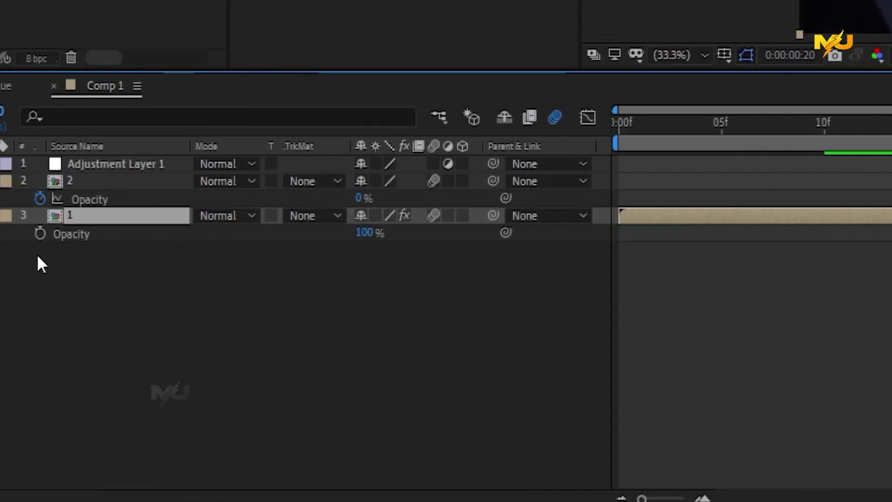
{"action": "left_click", "coordinate": [39, 234]}
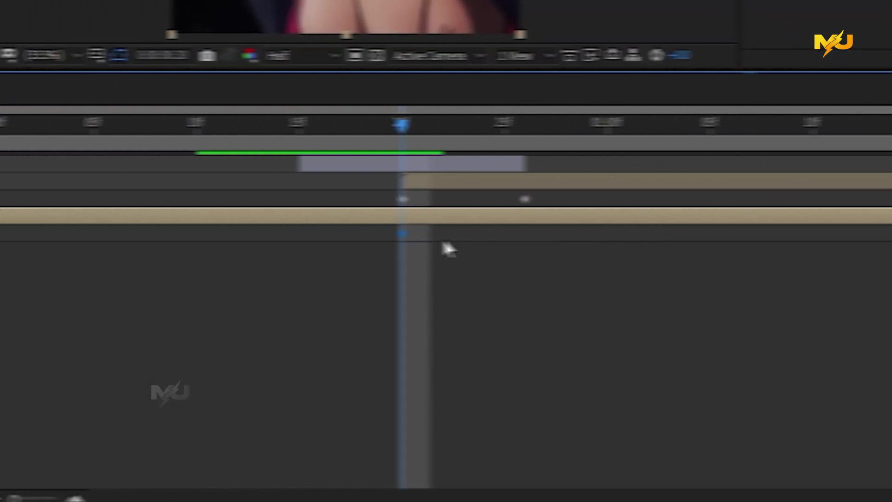
{"action": "left_click_drag", "start_coordinate": [384, 124], "coordinate": [508, 130]}
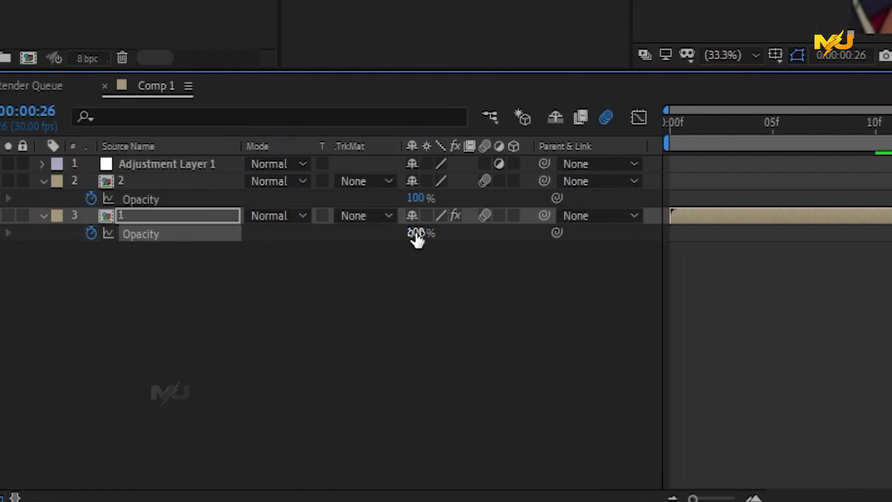
{"action": "left_click_drag", "start_coordinate": [418, 234], "coordinate": [273, 233]}
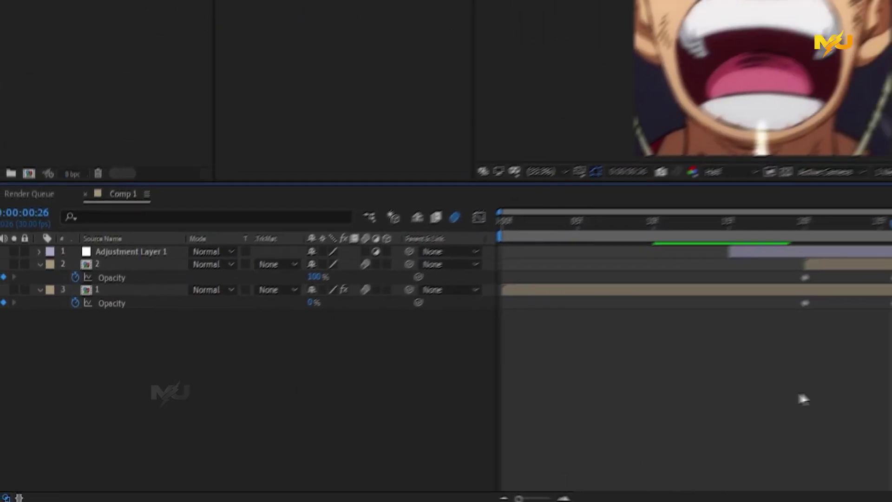
{"action": "left_click", "coordinate": [548, 411]}
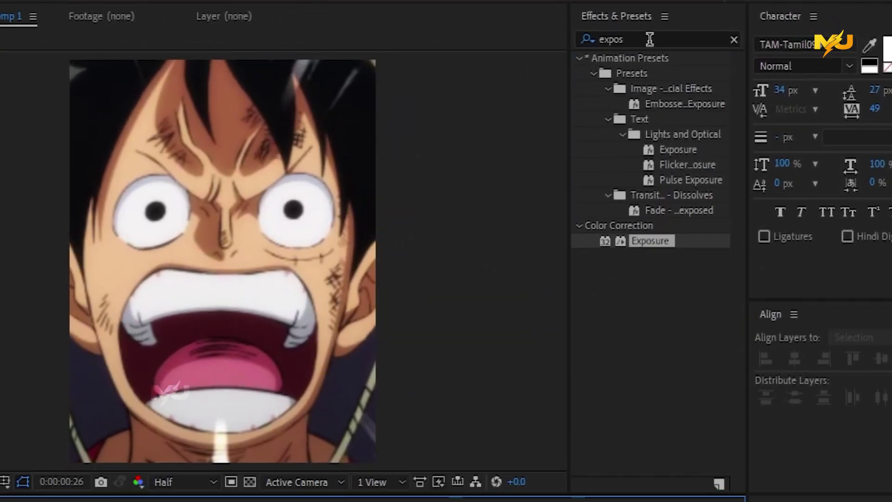
Step: Search 'dire' and apply Blur & Sharpen > Directional Blur to Adjustment Layer 1
{"action": "left_click", "coordinate": [712, 44]}
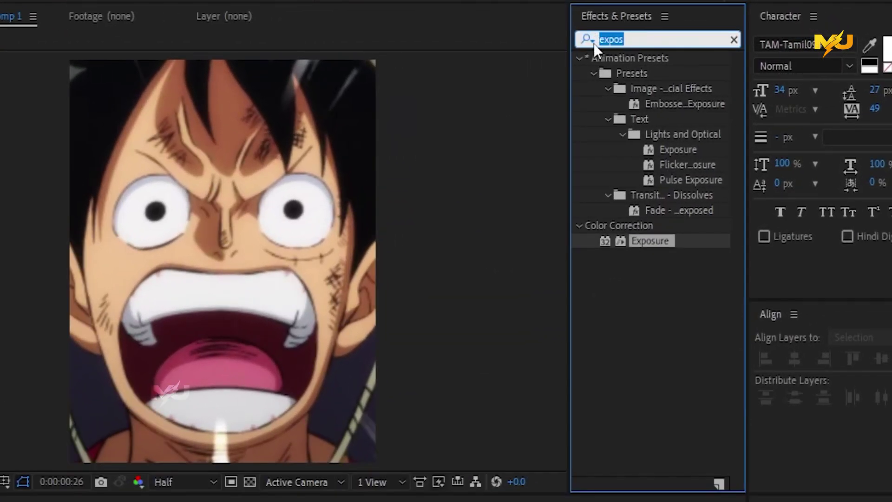
{"action": "type", "text": "dire"}
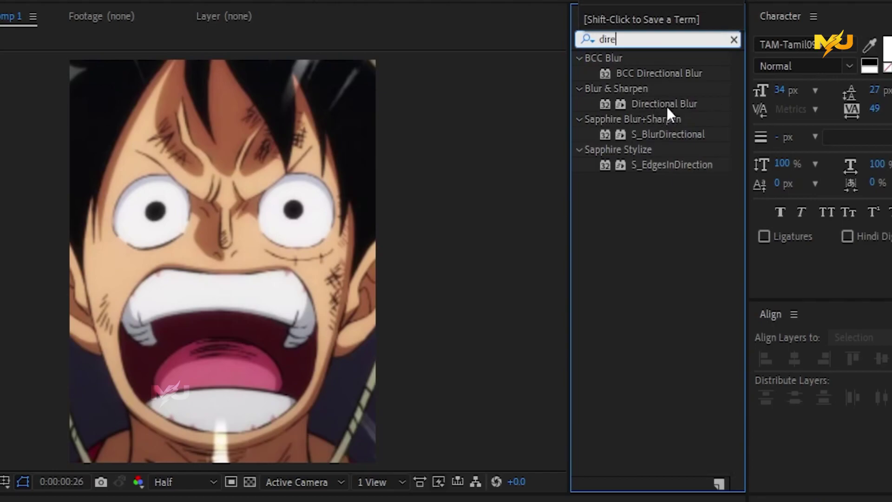
{"action": "mouse_move", "coordinate": [667, 105]}
{"action": "left_mouse_down"}
{"action": "mouse_move", "coordinate": [545, 277]}
{"action": "mouse_move", "coordinate": [526, 261]}
{"action": "left_mouse_up"}
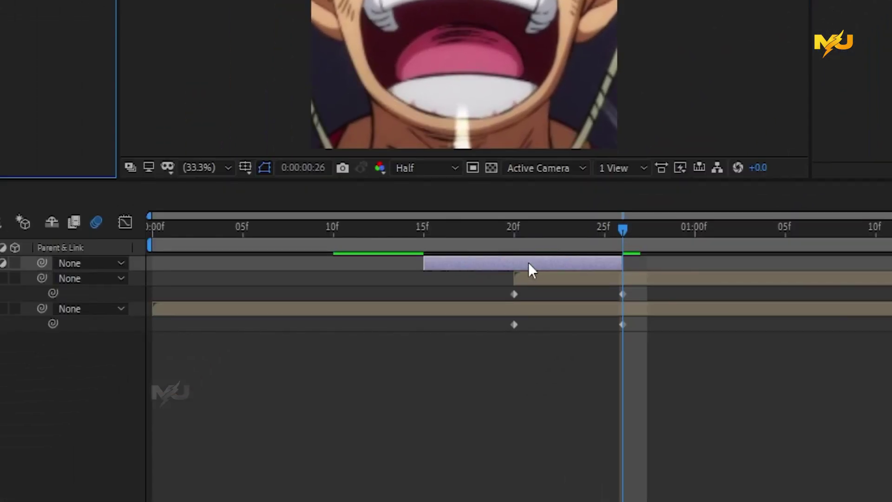
{"action": "left_click_drag", "start_coordinate": [627, 230], "coordinate": [423, 246]}
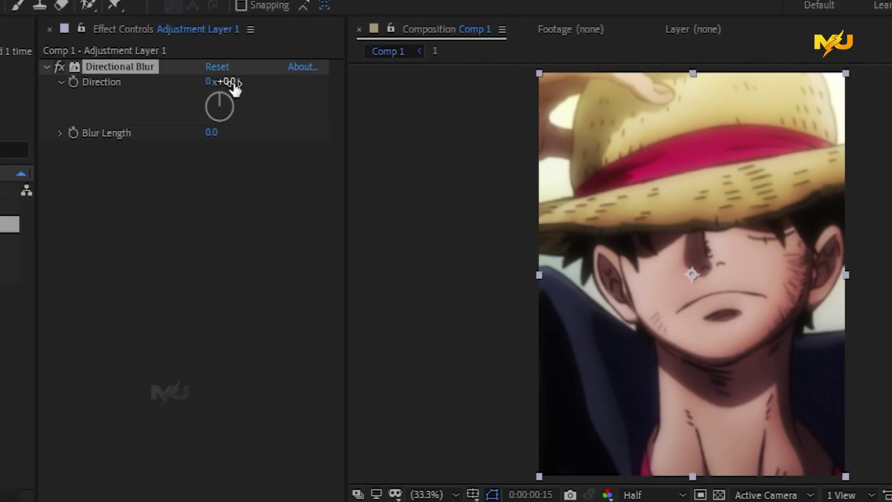
Step: Set Directional Blur Direction to 90° and keyframe Blur Length at 0 on frame 15
{"action": "left_click", "coordinate": [235, 83]}
{"action": "type", "text": "90"}
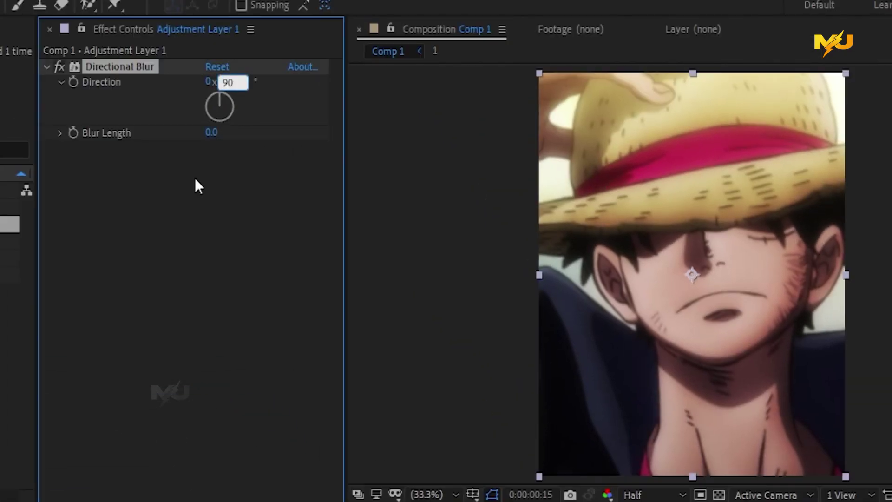
{"action": "left_click", "coordinate": [190, 209]}
{"action": "left_click", "coordinate": [74, 133]}
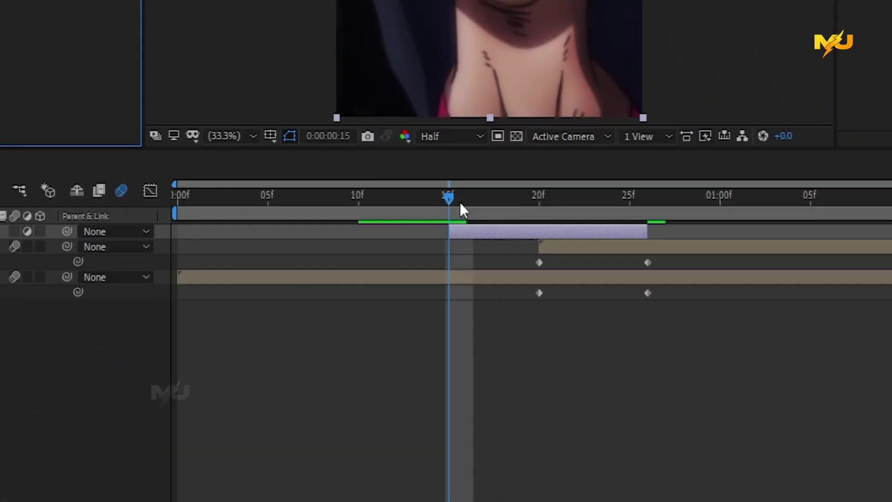
Step: Keyframe Blur Length to 150 at frame 20 and back to 0 at frame 26
{"action": "left_click", "coordinate": [472, 203]}
{"action": "left_click_drag", "start_coordinate": [473, 201], "coordinate": [543, 199]}
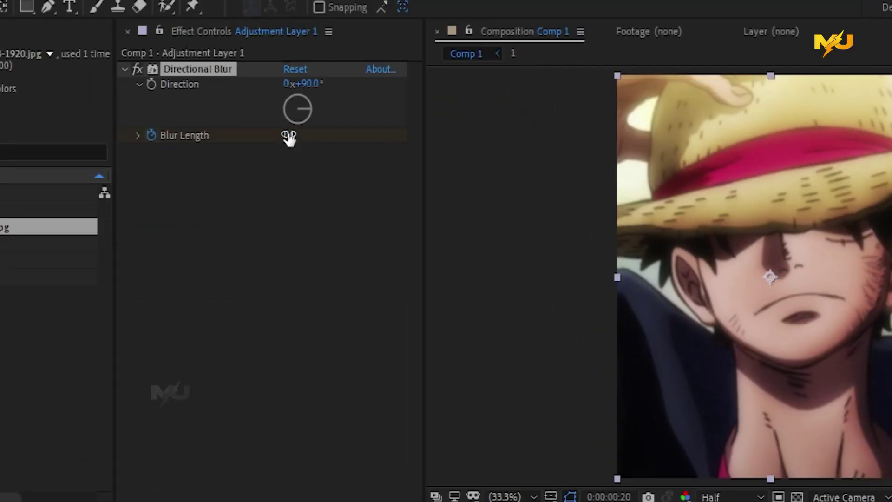
{"action": "left_click", "coordinate": [289, 136]}
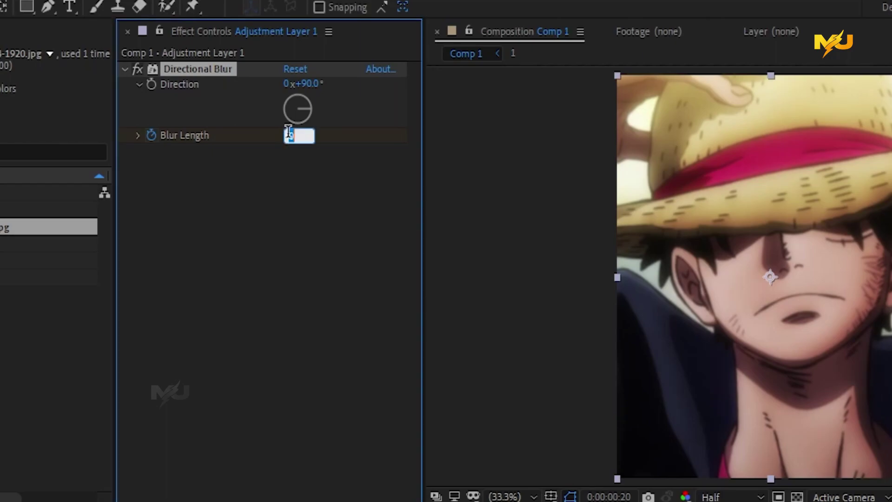
{"action": "left_click", "coordinate": [280, 266]}
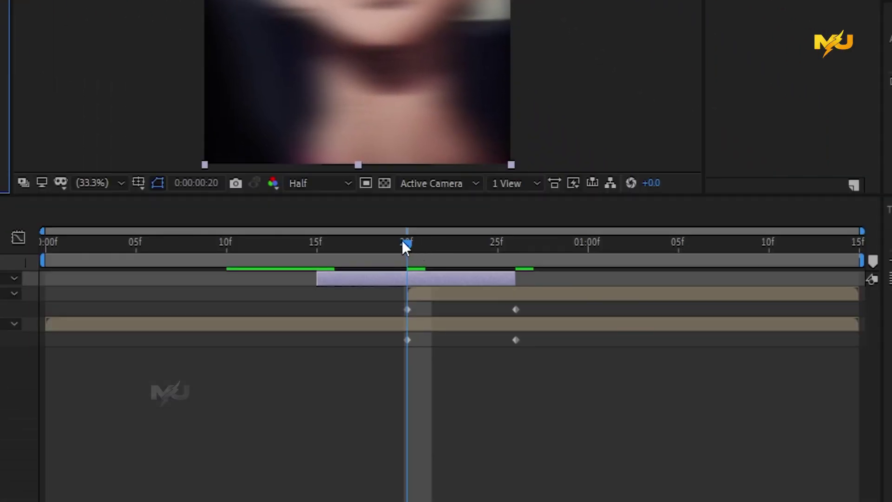
{"action": "left_click_drag", "start_coordinate": [403, 241], "coordinate": [511, 241]}
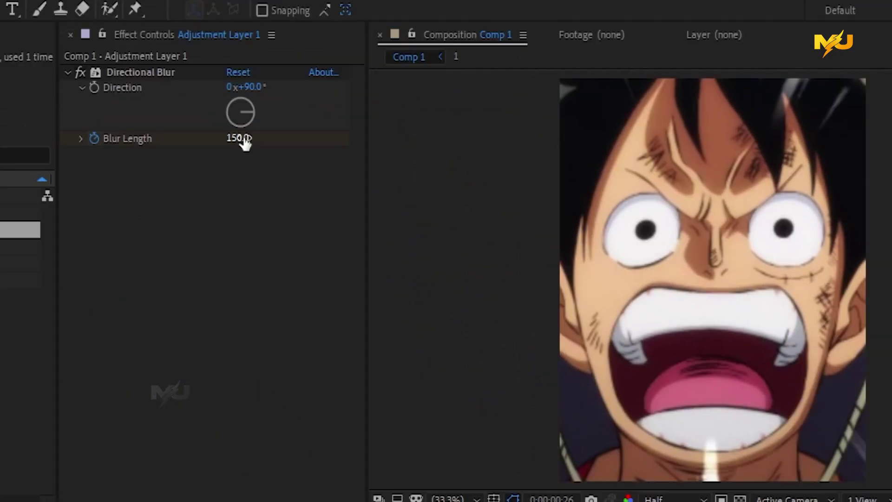
{"action": "left_click", "coordinate": [241, 138]}
{"action": "left_click", "coordinate": [208, 213]}
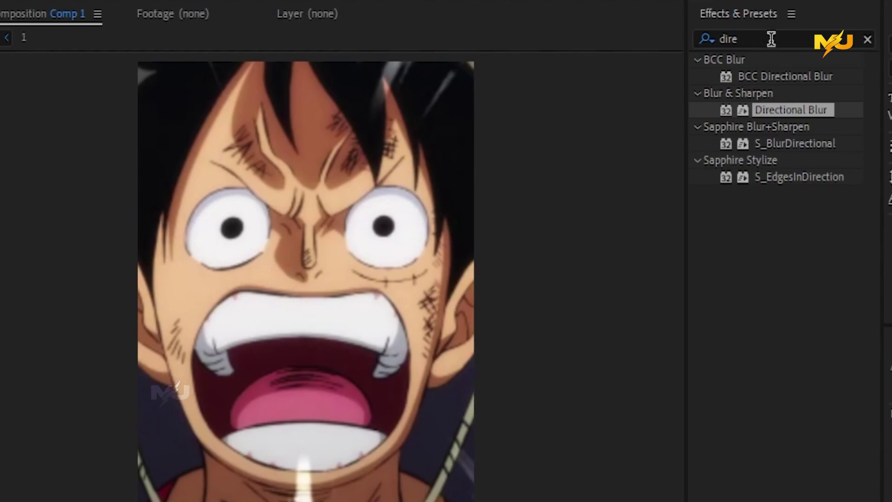
Step: Search 'exposure' and add Color Correction > Exposure to Adjustment Layer 1, below Directional Blur
{"action": "left_click", "coordinate": [725, 39]}
{"action": "type", "text": "exp"}
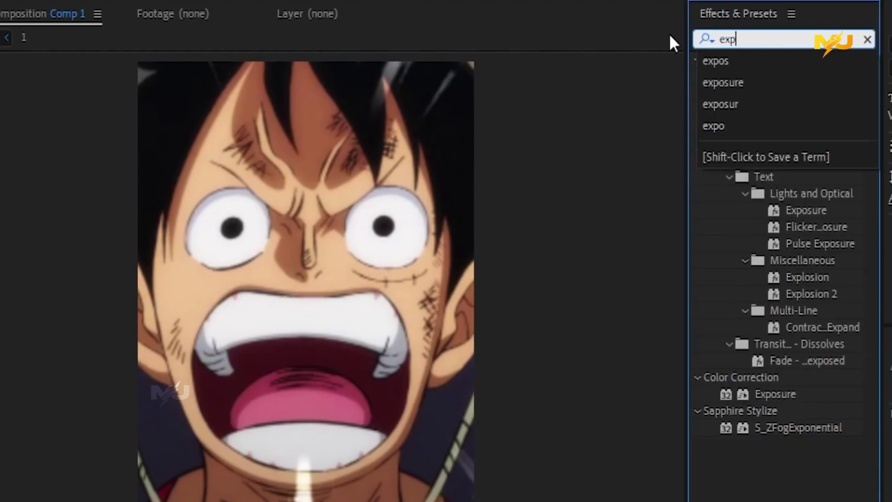
{"action": "type", "text": "osure"}
{"action": "left_click", "coordinate": [726, 302]}
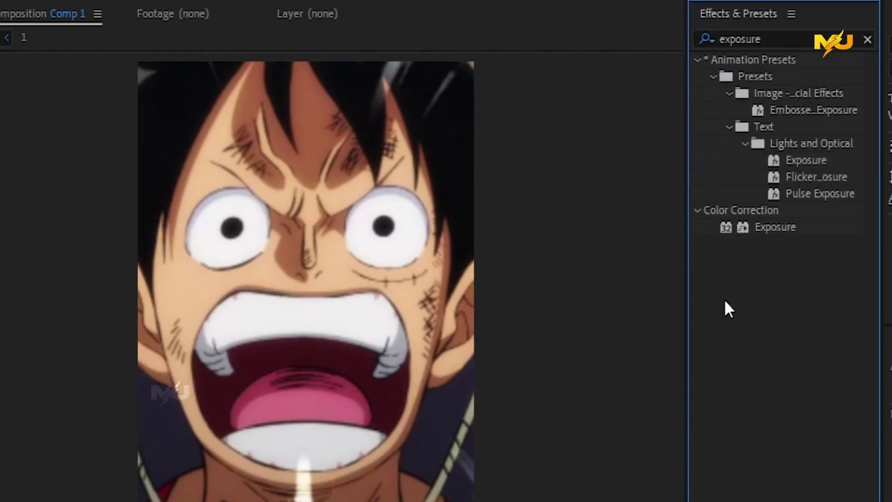
{"action": "left_click_drag", "start_coordinate": [774, 227], "coordinate": [365, 289]}
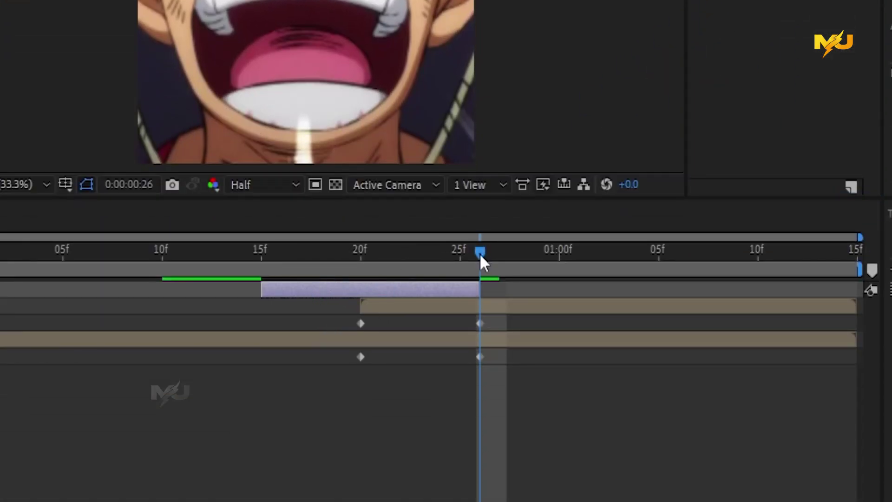
{"action": "left_click_drag", "start_coordinate": [480, 253], "coordinate": [267, 261]}
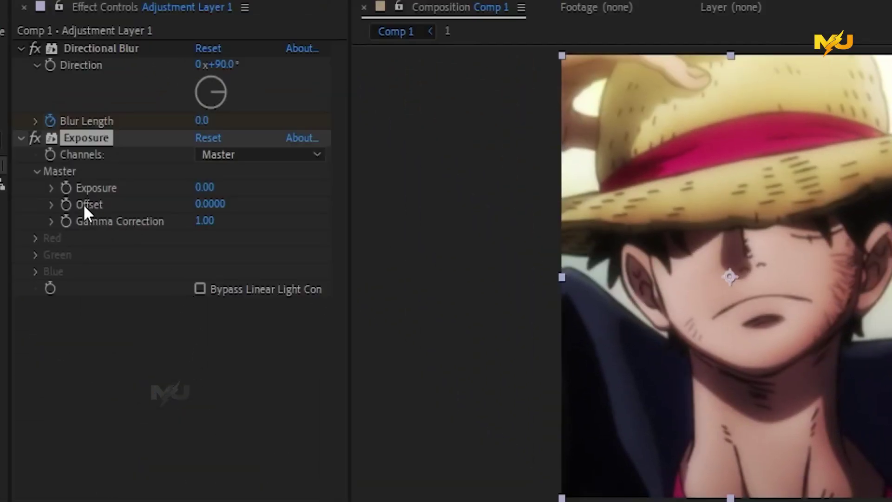
Step: Keyframe Adjustment Layer 1's Exposure: 0 at the start, 2.00 at frame 20, 0 at frame 26
{"action": "left_click", "coordinate": [68, 189]}
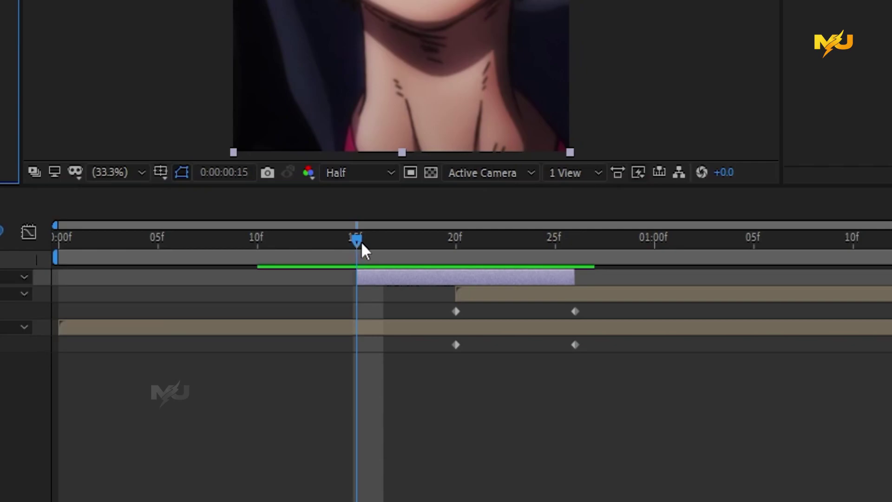
{"action": "left_click_drag", "start_coordinate": [361, 246], "coordinate": [455, 254]}
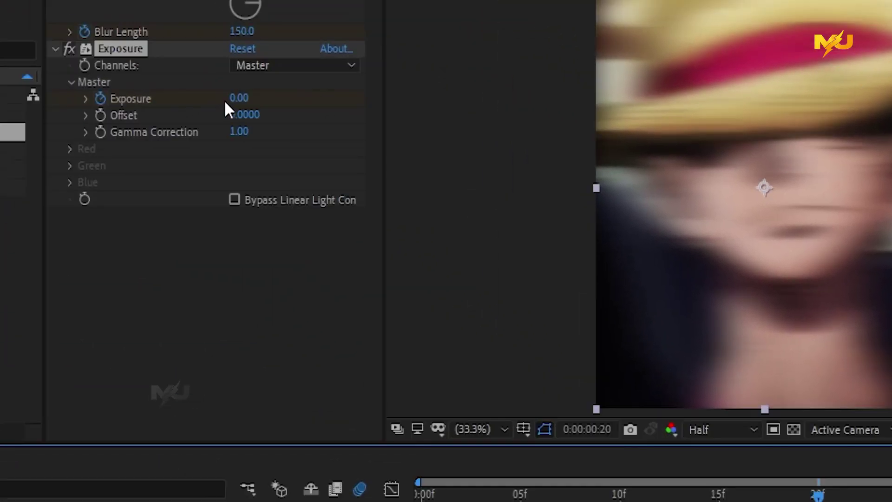
{"action": "left_click", "coordinate": [239, 98]}
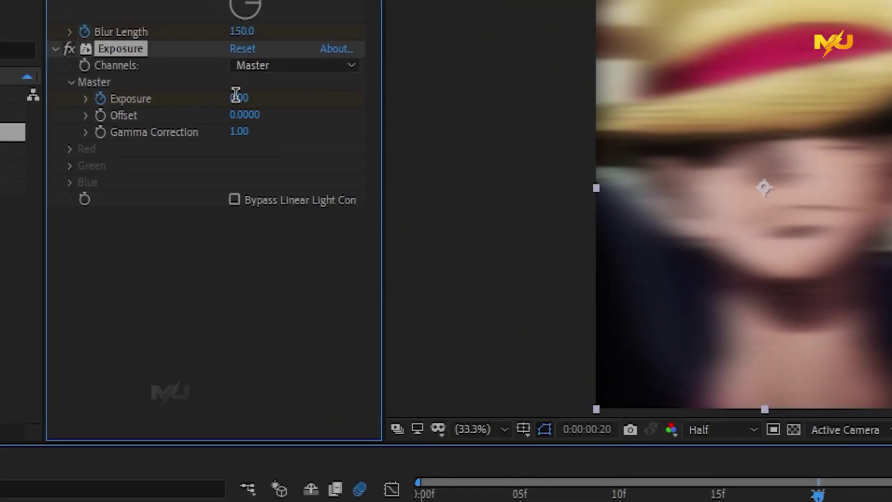
{"action": "type", "text": "2"}
{"action": "key", "text": "Return"}
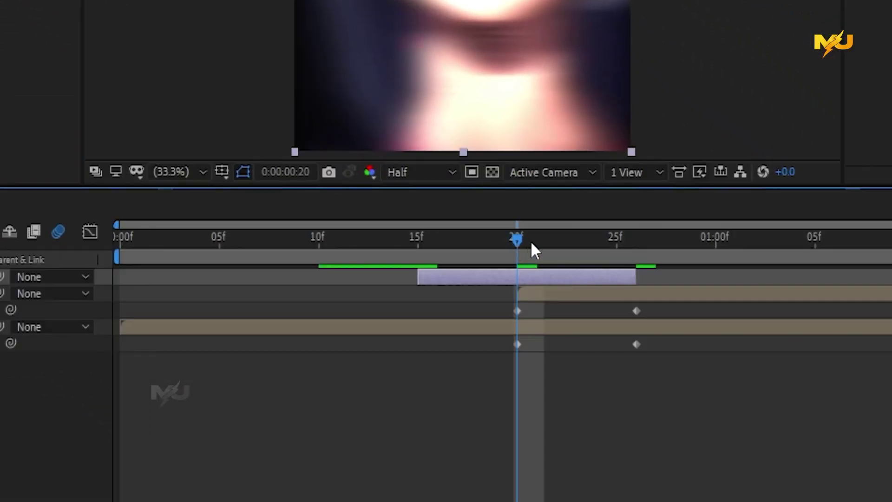
{"action": "left_click_drag", "start_coordinate": [532, 244], "coordinate": [636, 254]}
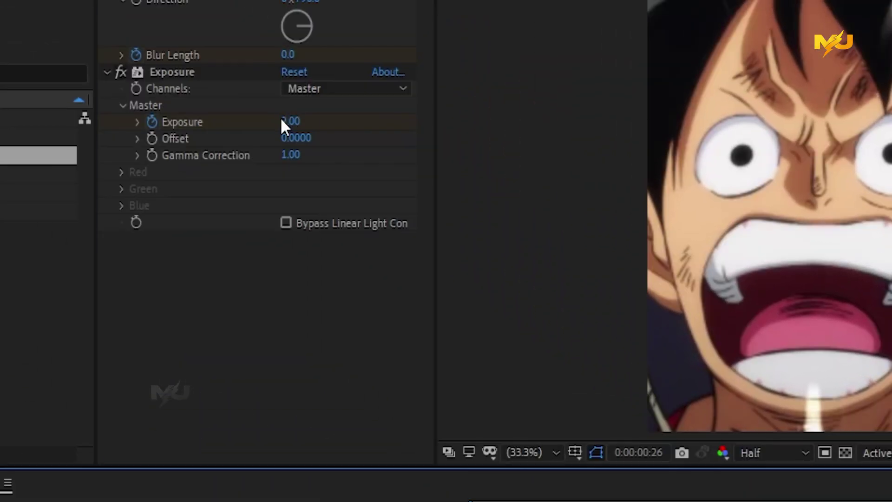
{"action": "left_click", "coordinate": [284, 121]}
{"action": "type", "text": "0"}
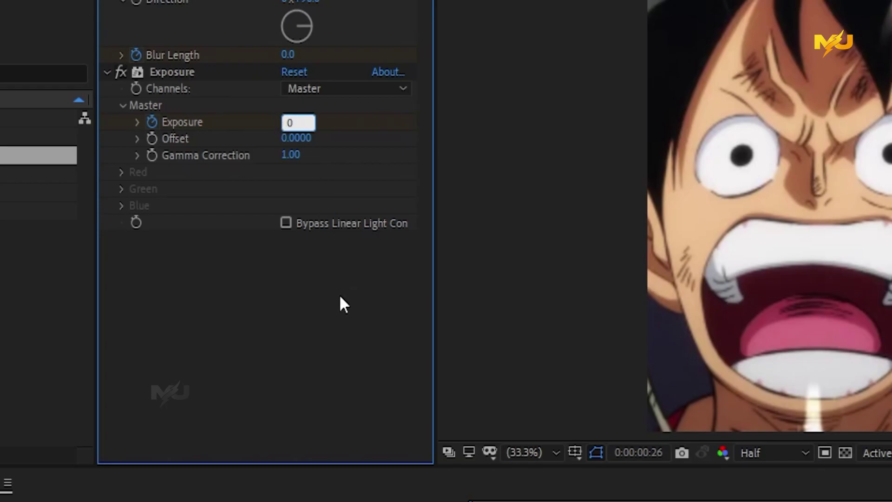
{"action": "key", "text": "Return"}
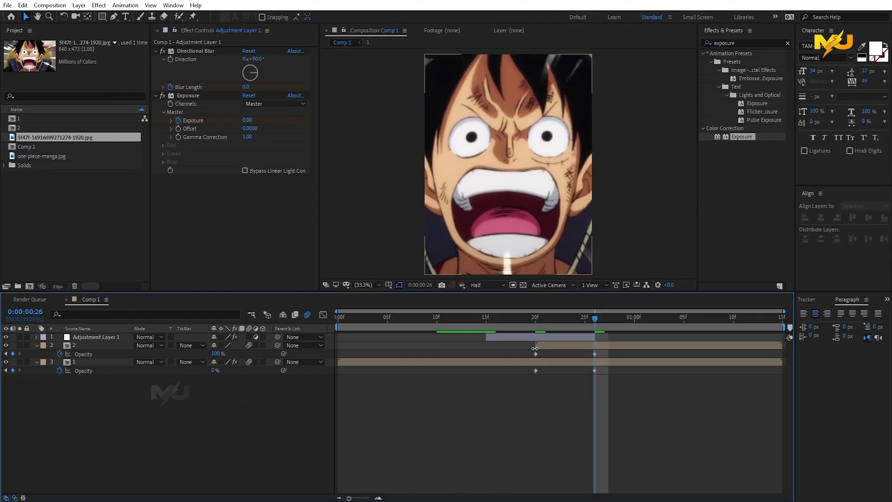
Step: Apply Easy Ease to every Blur Length and Exposure keyframe on Adjustment Layer 1
{"action": "left_click", "coordinate": [535, 340]}
{"action": "key", "text": "u"}
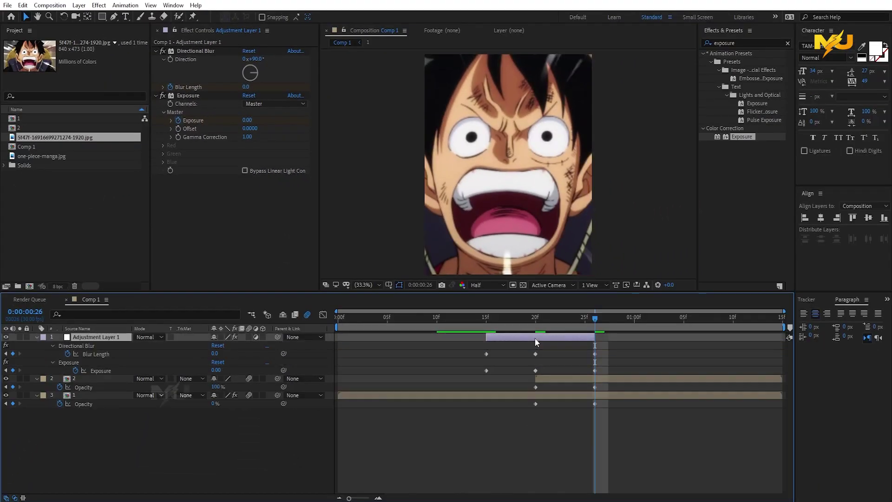
{"action": "left_click", "coordinate": [618, 355]}
{"action": "left_click_drag", "start_coordinate": [641, 342], "coordinate": [464, 372]}
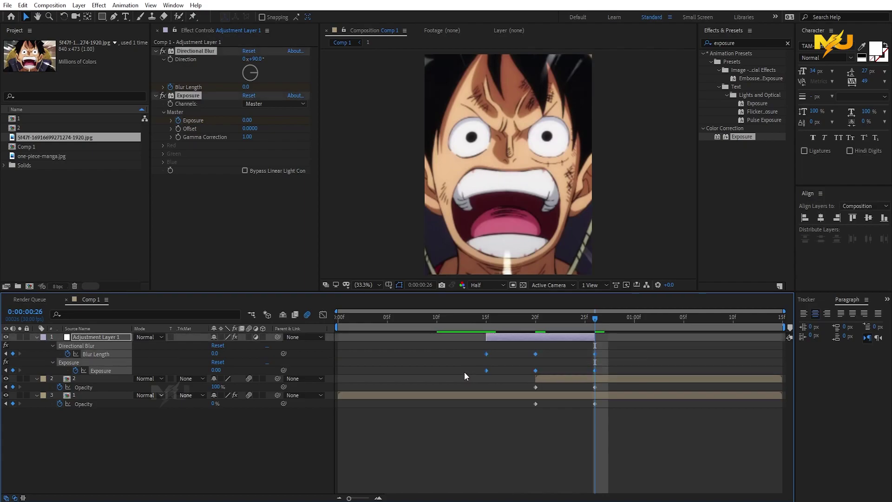
{"action": "key", "text": "F9"}
{"action": "left_click", "coordinate": [525, 464]}
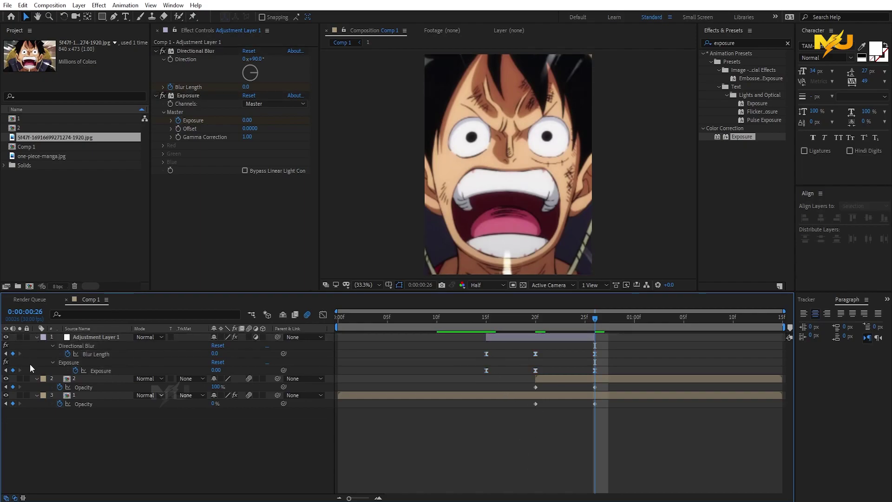
Step: Collapse the layer properties and preview the transition from 0:00:00:00
{"action": "key", "text": "u"}
{"action": "left_click_drag", "start_coordinate": [464, 323], "coordinate": [308, 340]}
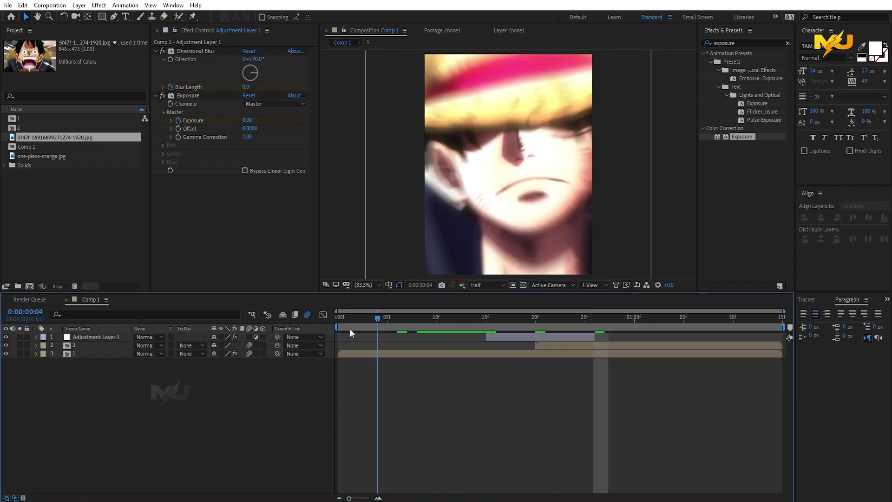
{"action": "key", "text": "space"}
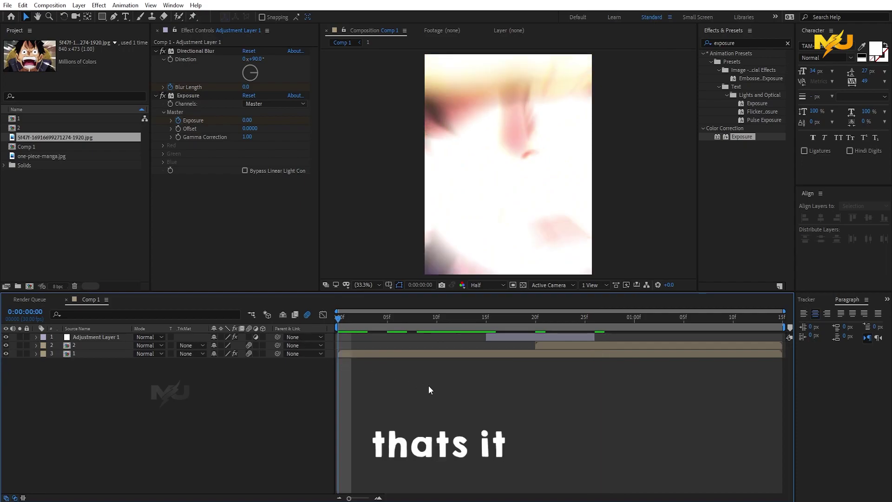